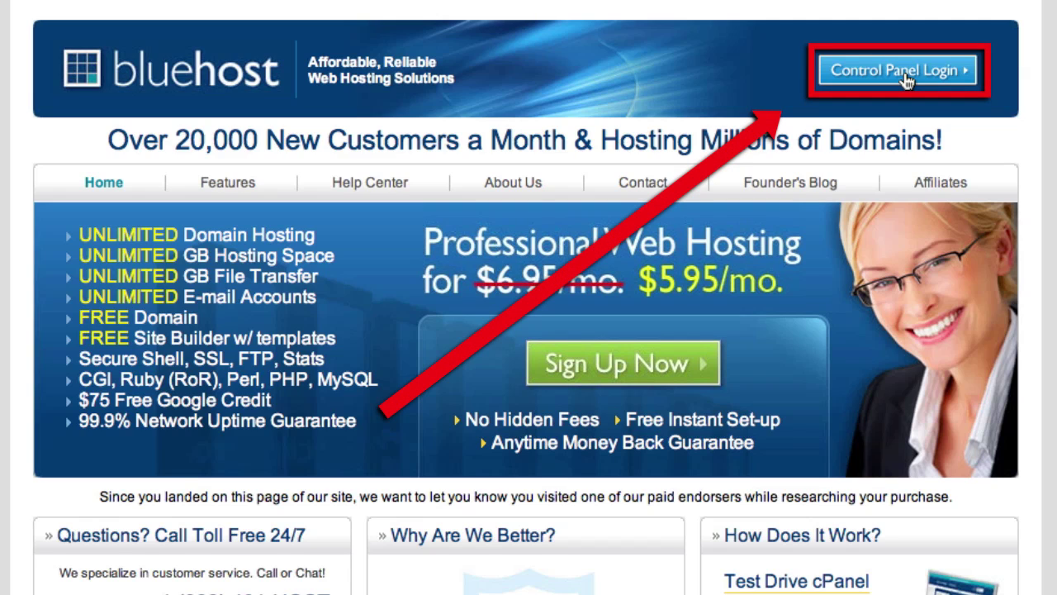
Log in to Bluehost's Account Manager with the hosting domain and the account password.
click(907, 79)
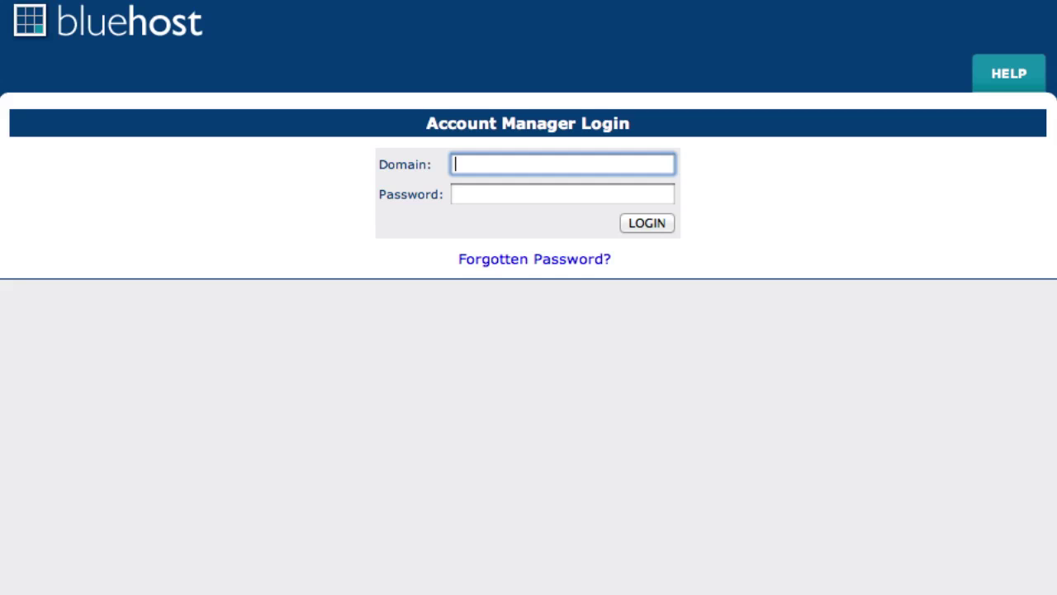
text(YOURDOMAIN.COM)
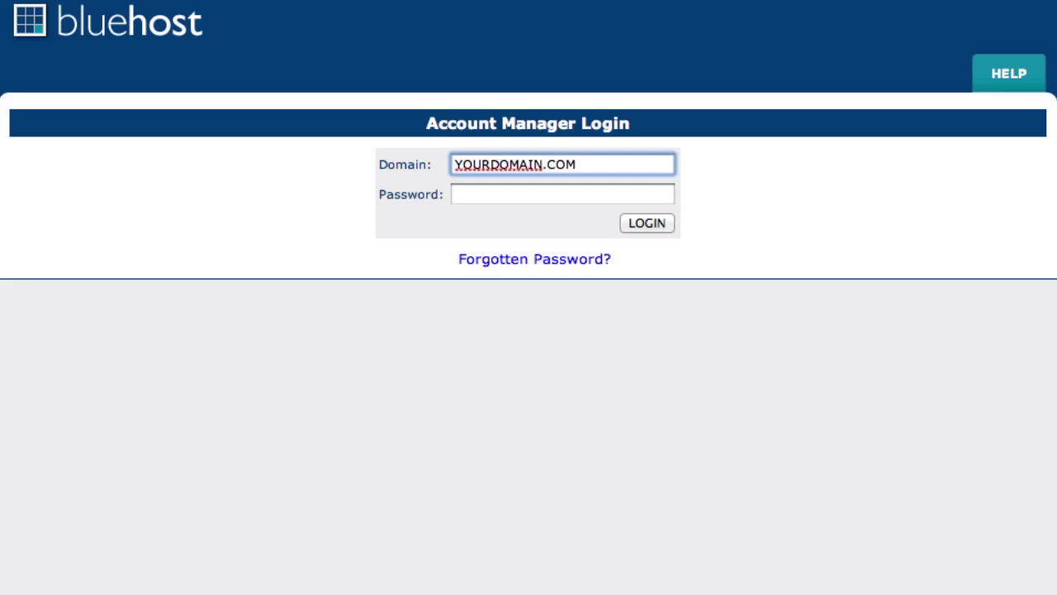
click(561, 194)
text(••••••••••)
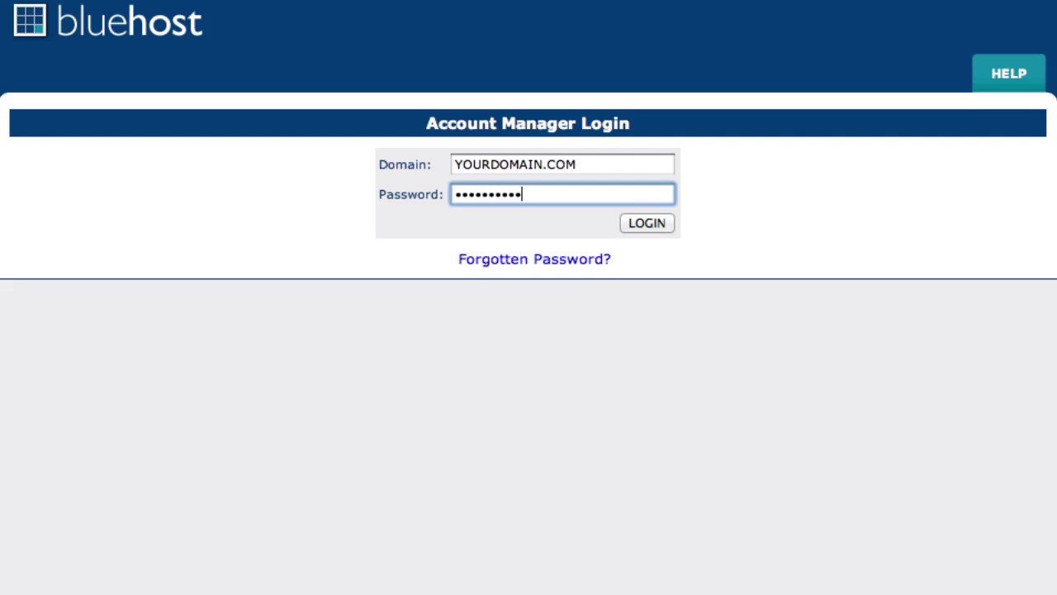
click(636, 225)
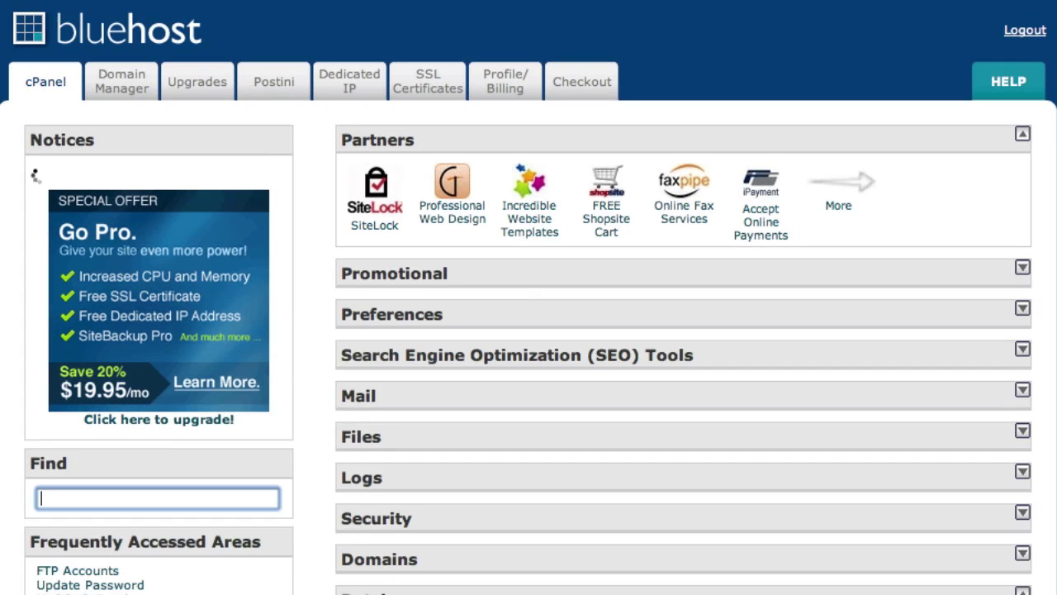
Open SimpleScripts from cPanel's Software/Services section and scroll to its installable scripts list.
scroll(319, 213, down, 5)
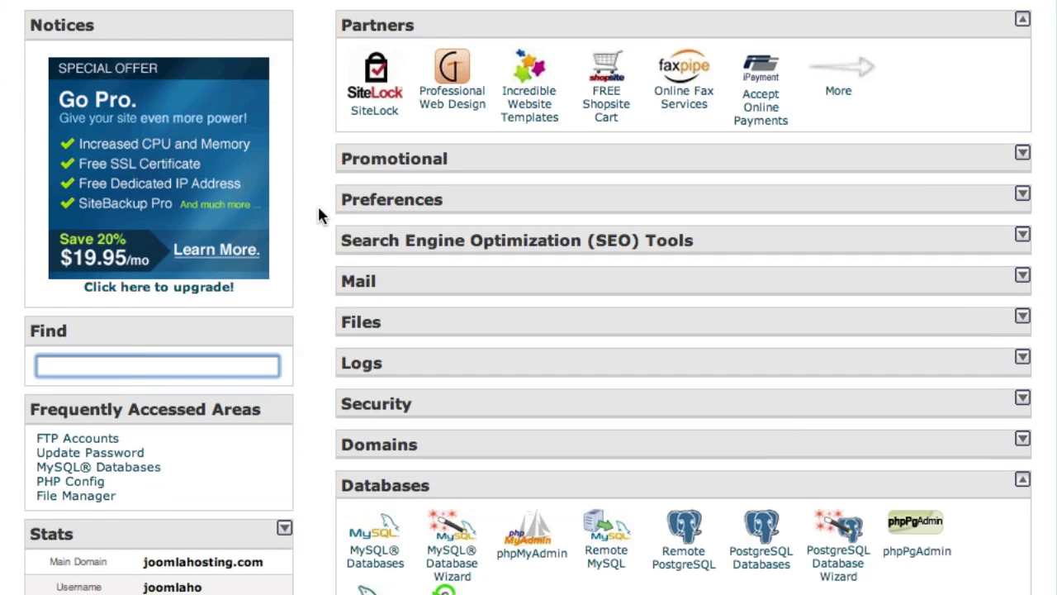
scroll(318, 208, down, 6)
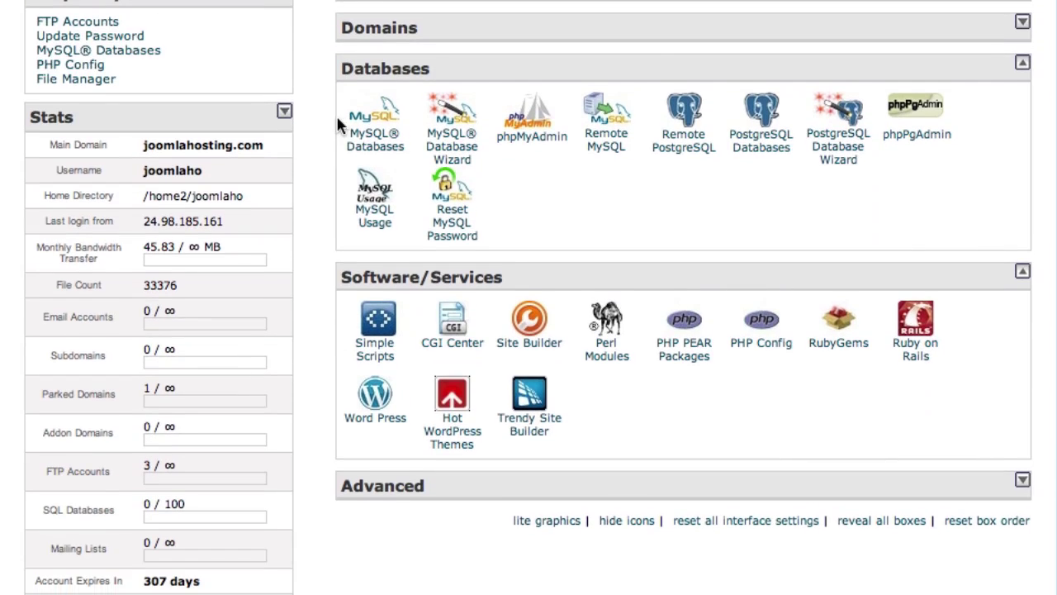
click(372, 361)
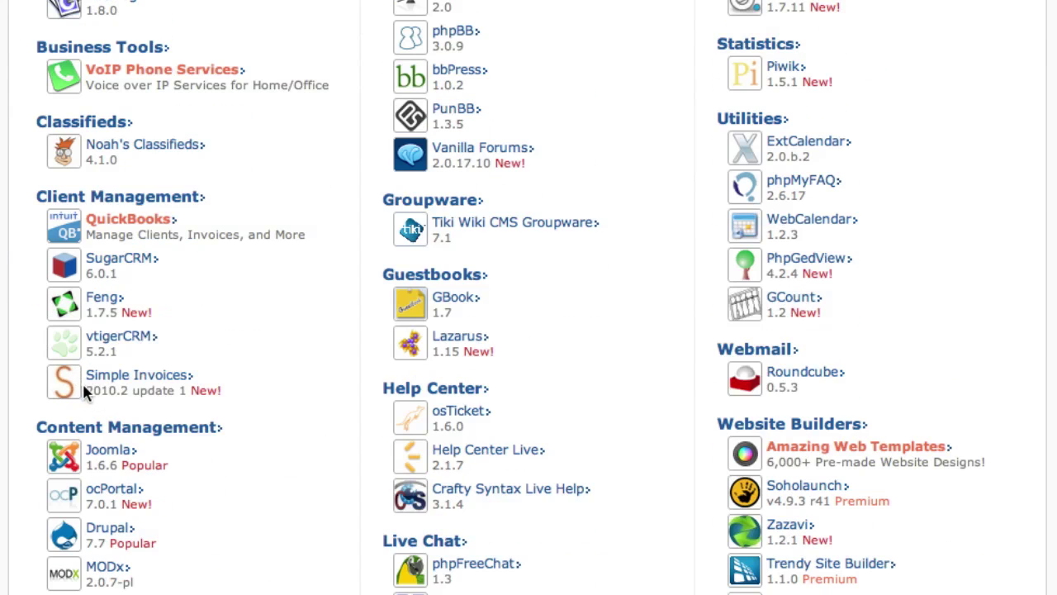
scroll(89, 388, down, 2)
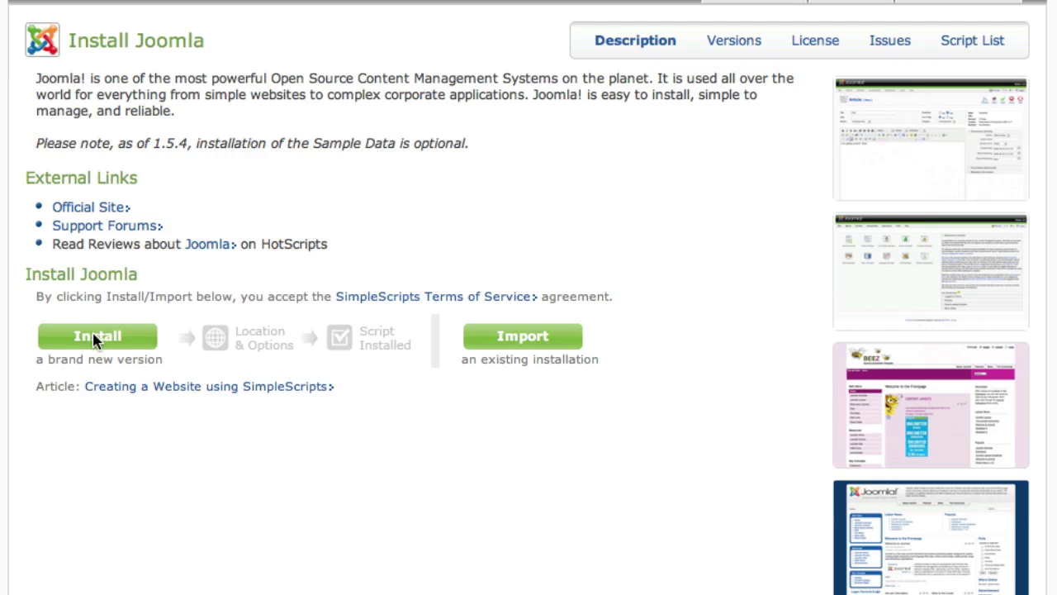
click(96, 337)
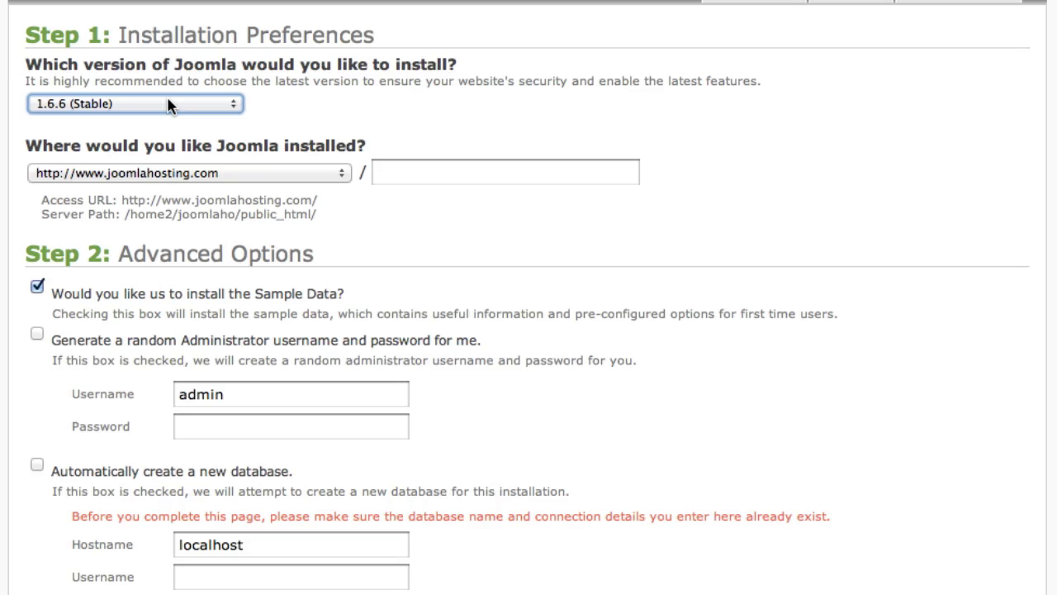
click(168, 105)
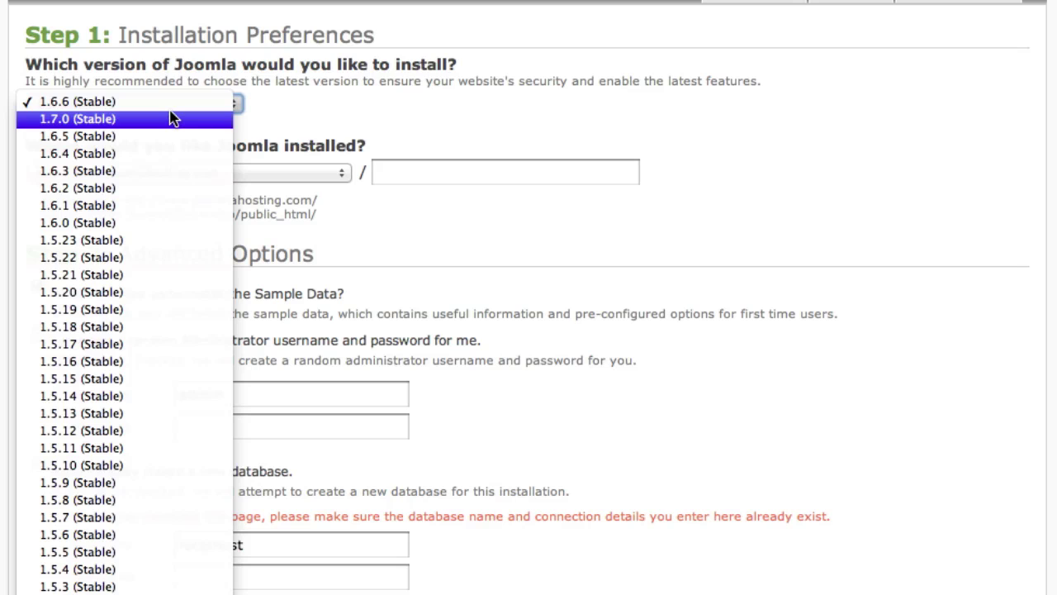
click(173, 119)
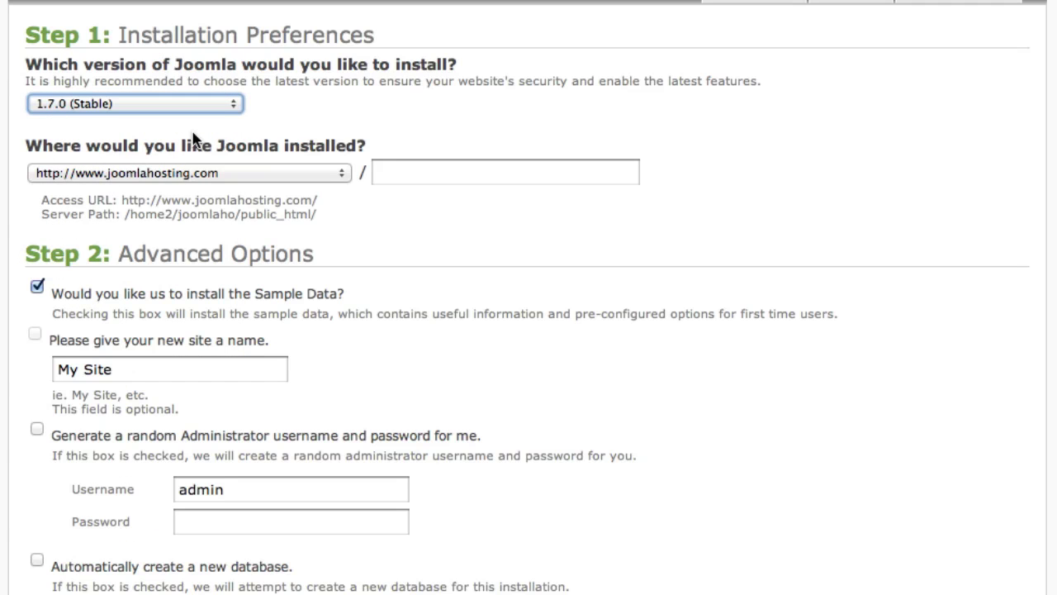
scroll(243, 137, down, 1)
click(284, 146)
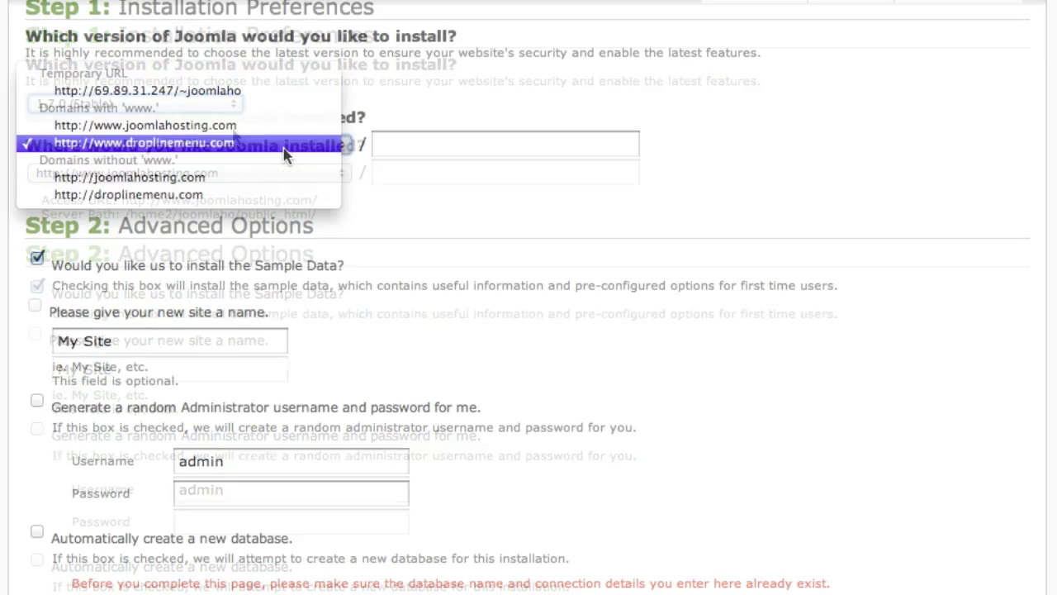
click(284, 146)
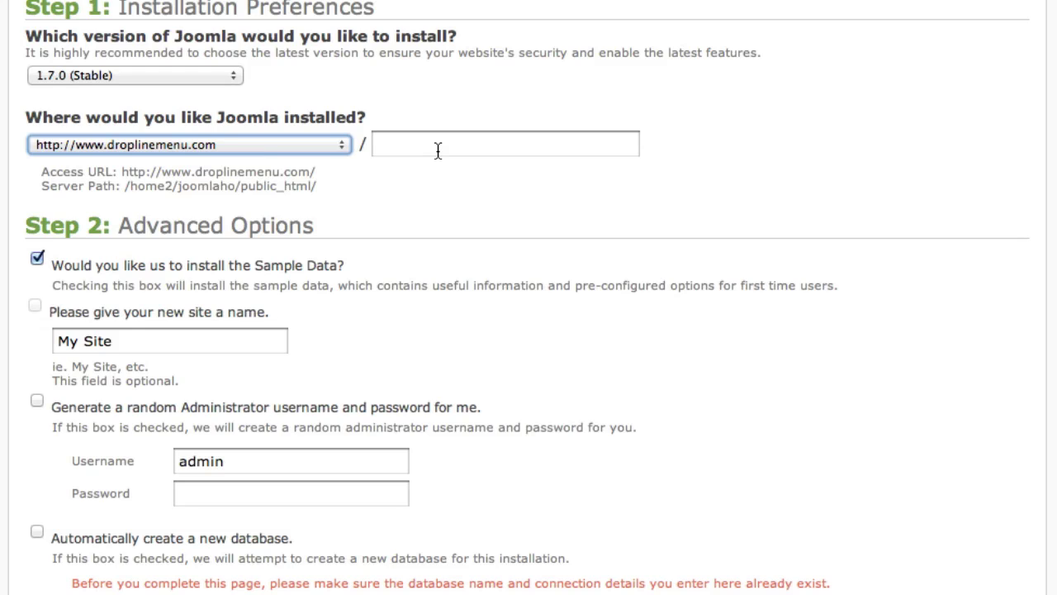
click(438, 149)
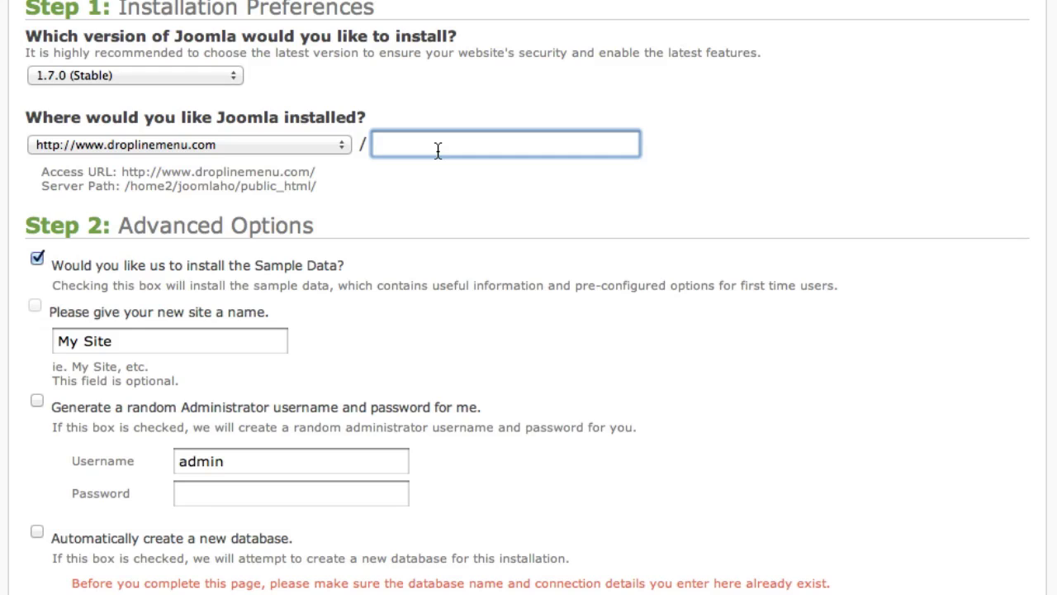
click(34, 259)
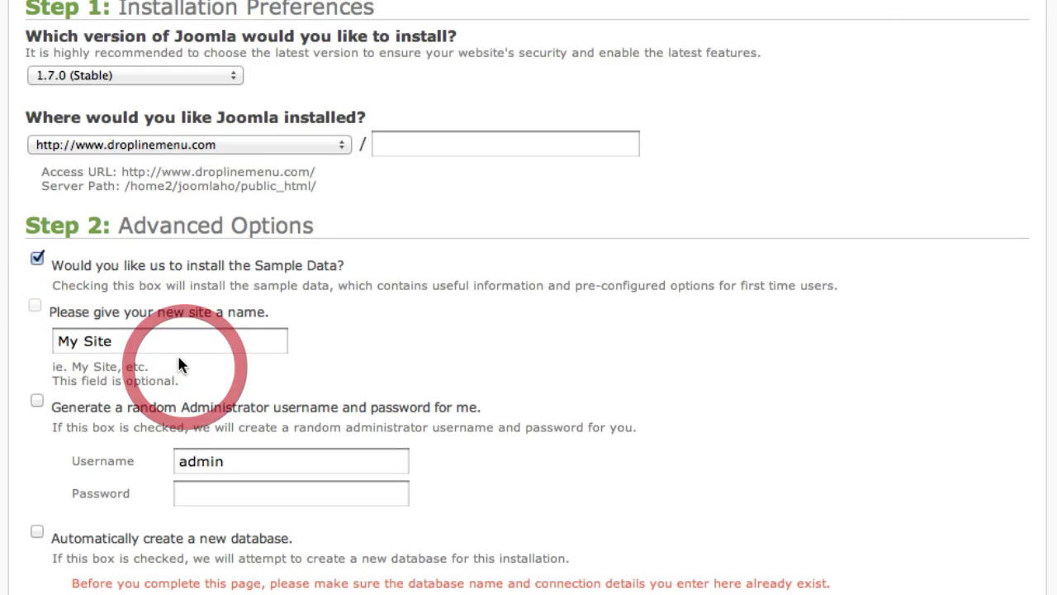
Replace the site name 'My Site' with 'Joomla Site'.
click(148, 338)
triple_click(152, 338)
text(Joo)
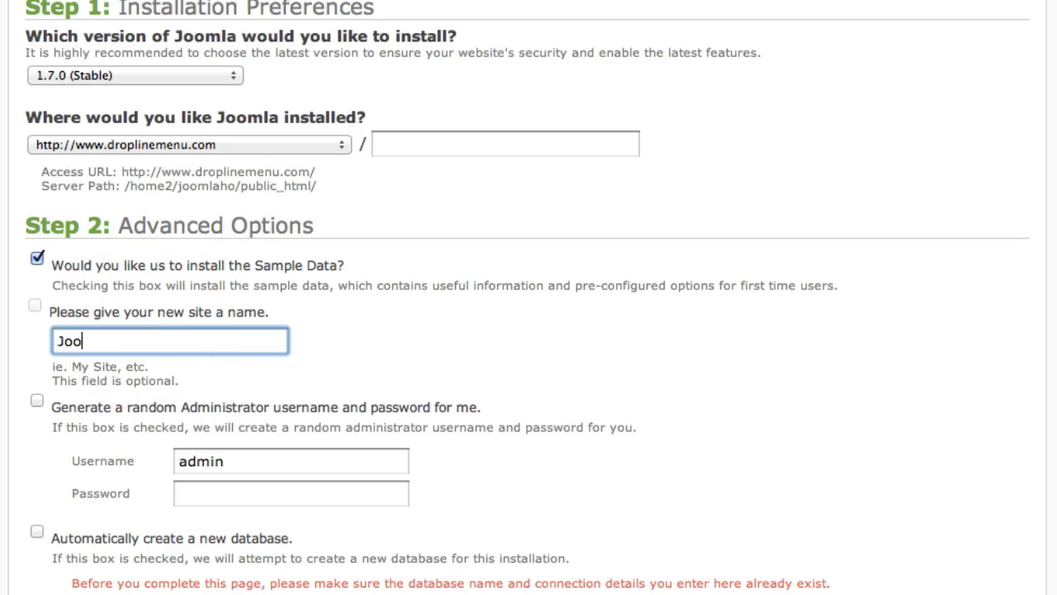
text(mla Site)
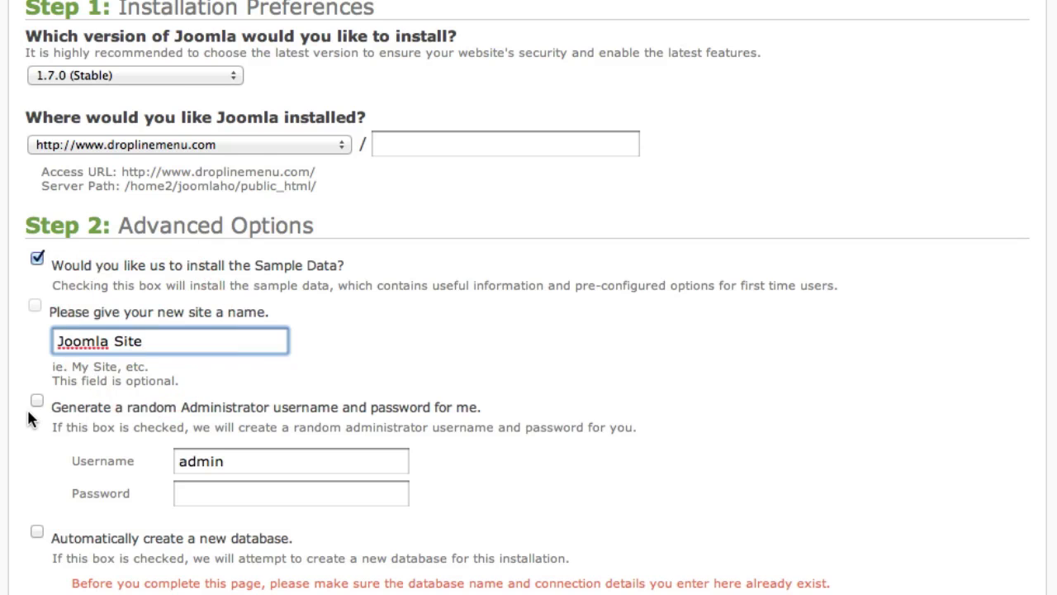
Keep the admin login manual and enter the administrator password.
click(36, 403)
click(37, 460)
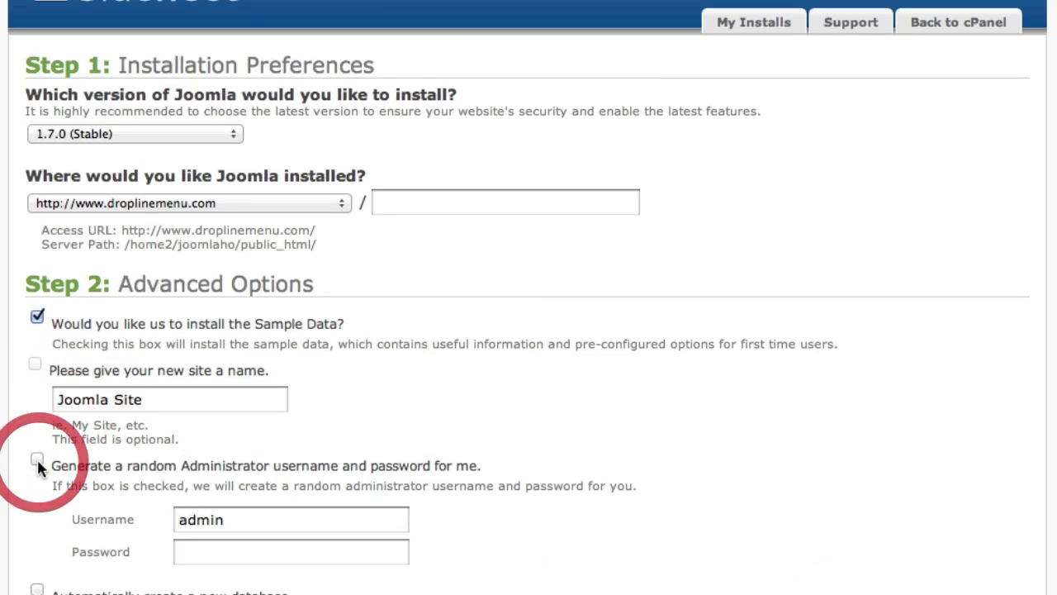
scroll(152, 488, down, 5)
click(190, 265)
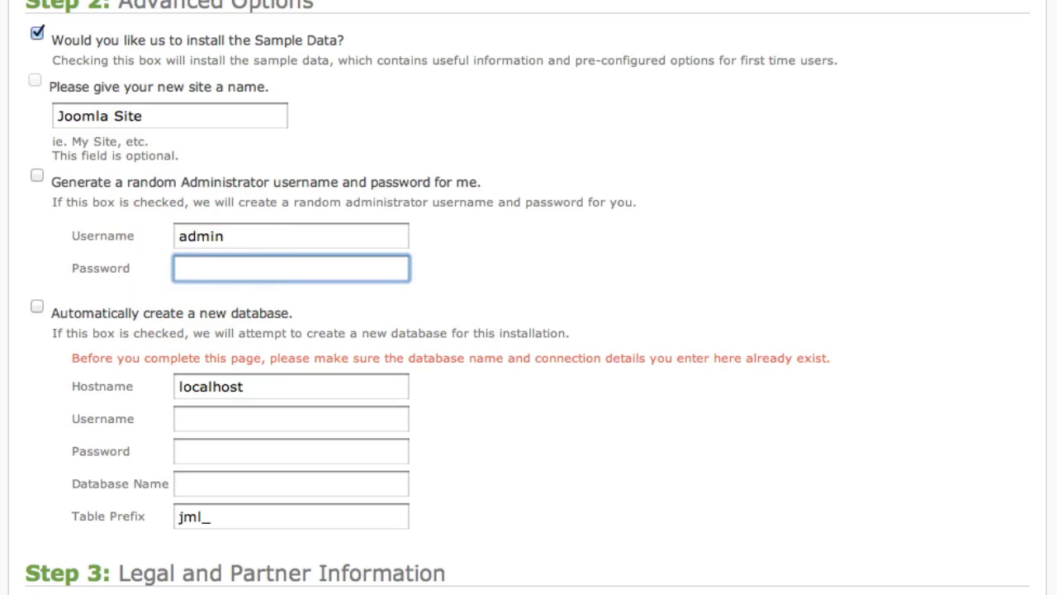
scroll(108, 281, down, 2)
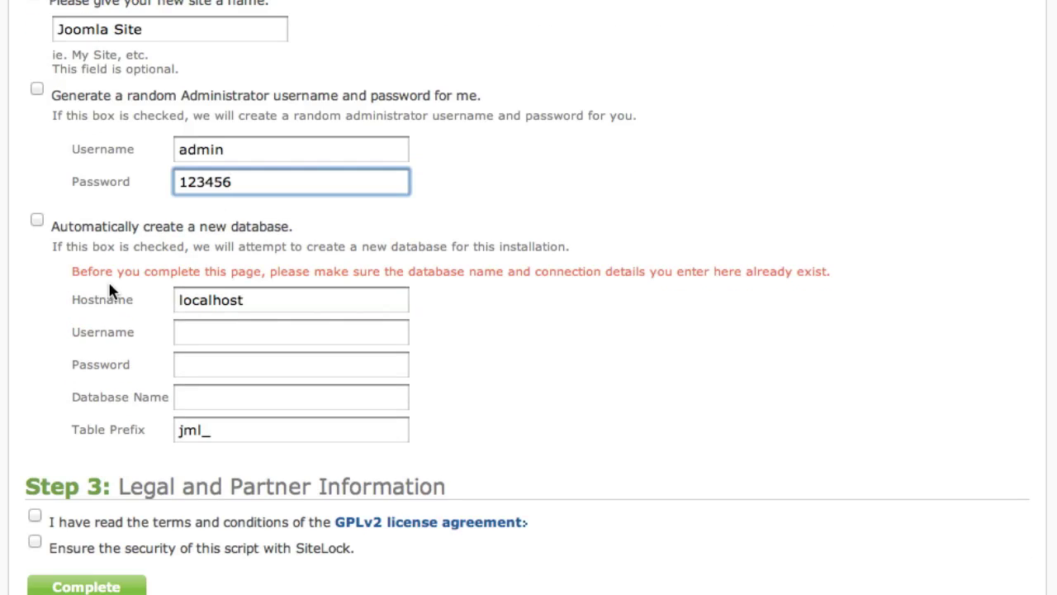
Fill manual database details (user JOOMLAUSER, a password, database JOOMLA), then re-enable automatic database creation.
click(37, 219)
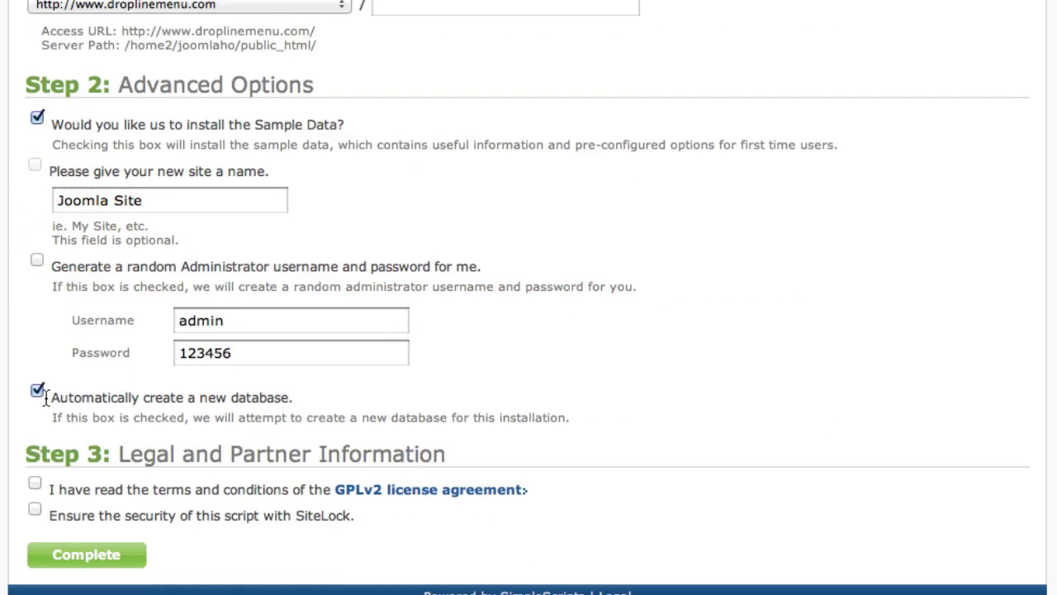
click(37, 391)
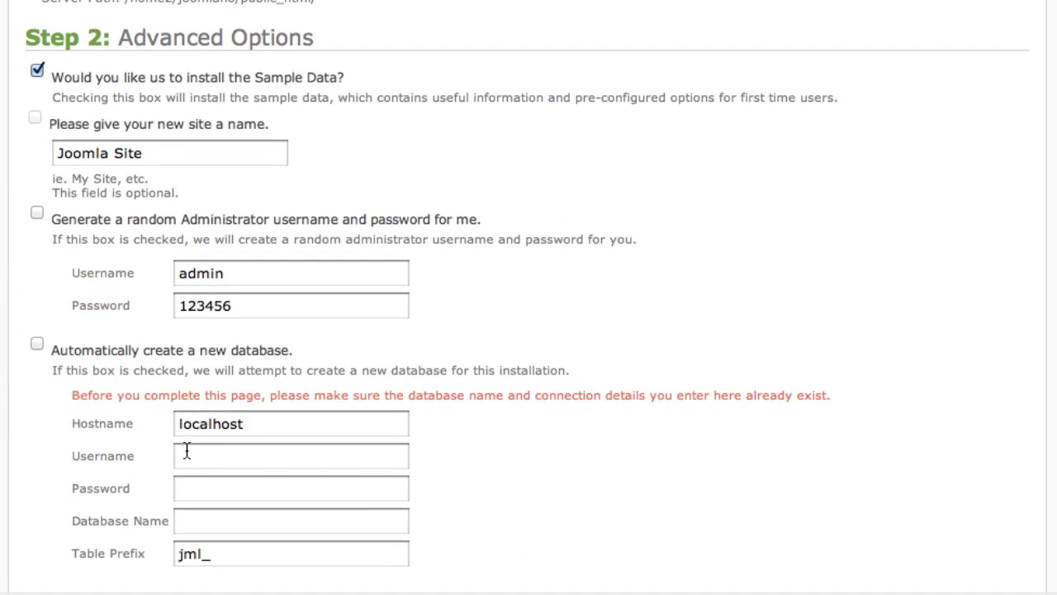
scroll(194, 446, down, 2)
click(195, 286)
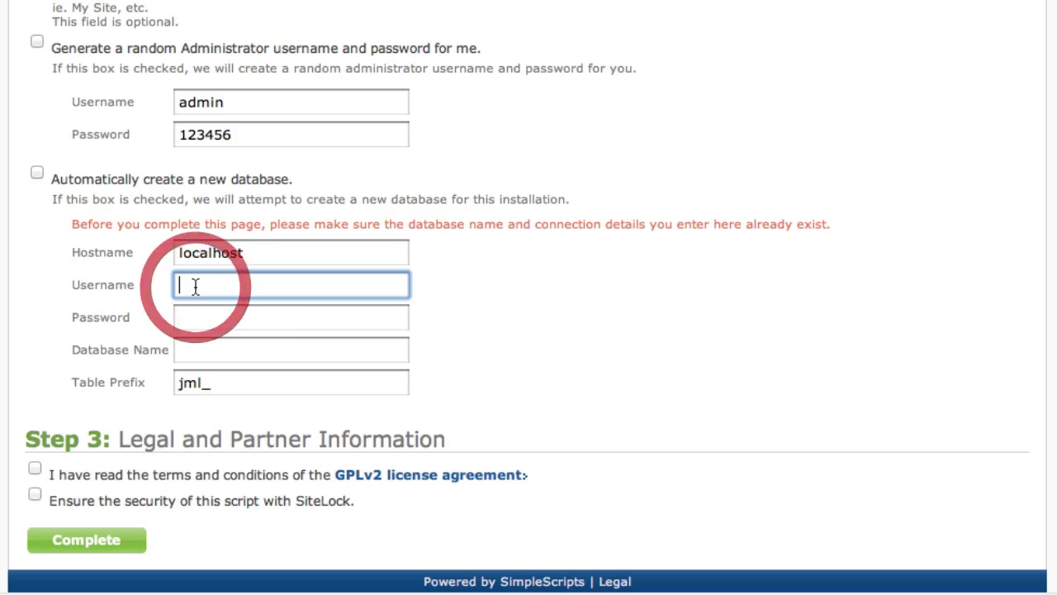
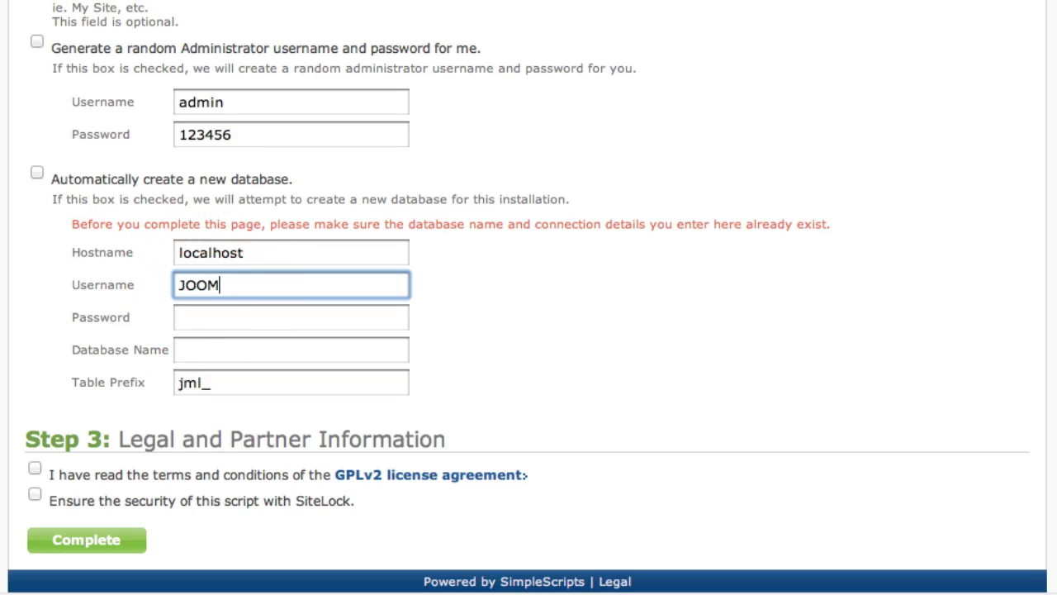
key(Tab)
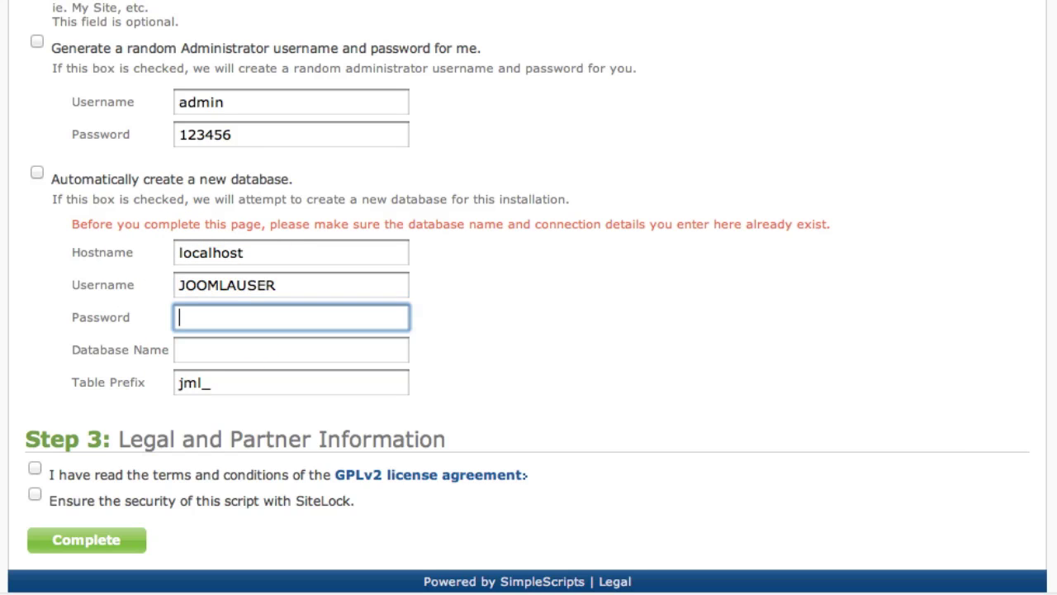
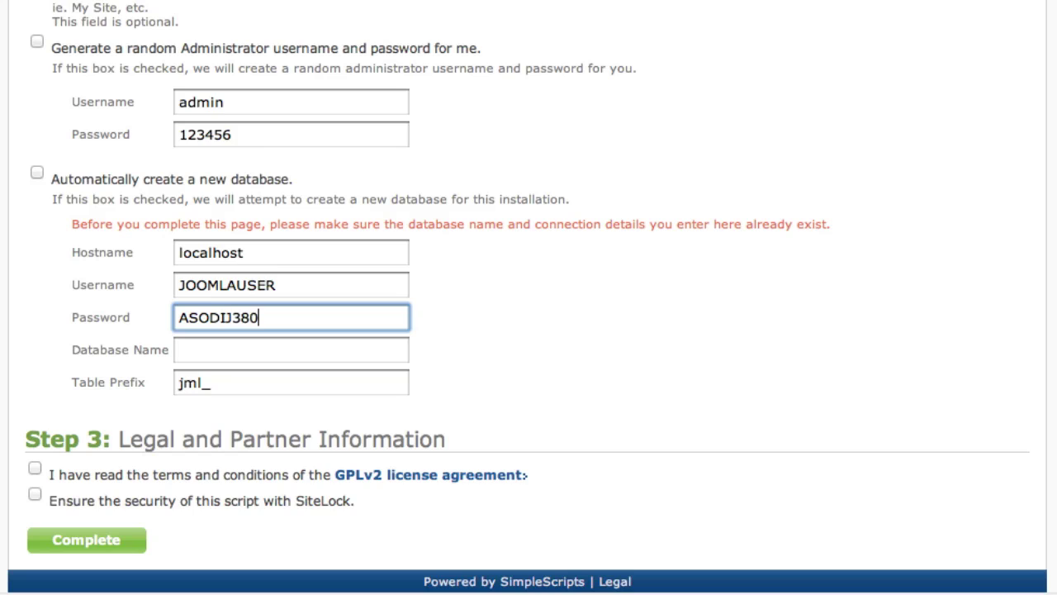
key(Tab)
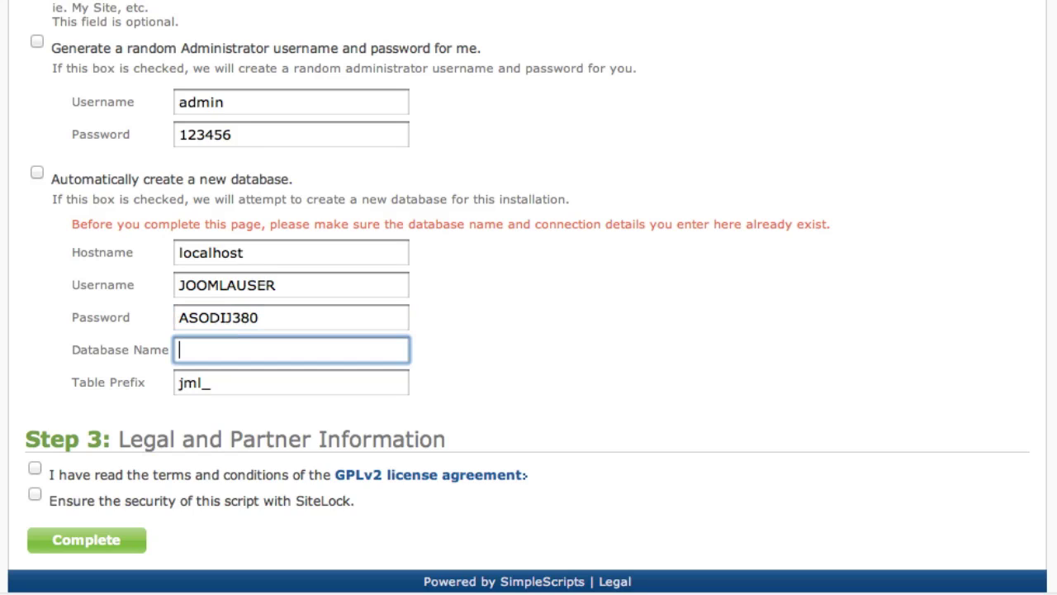
key(Tab)
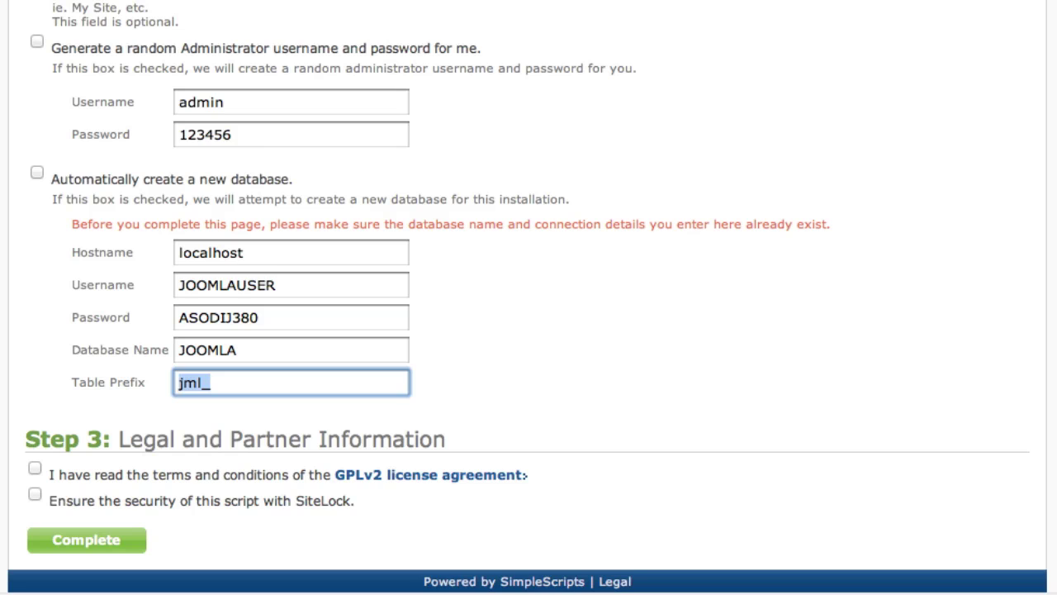
click(36, 174)
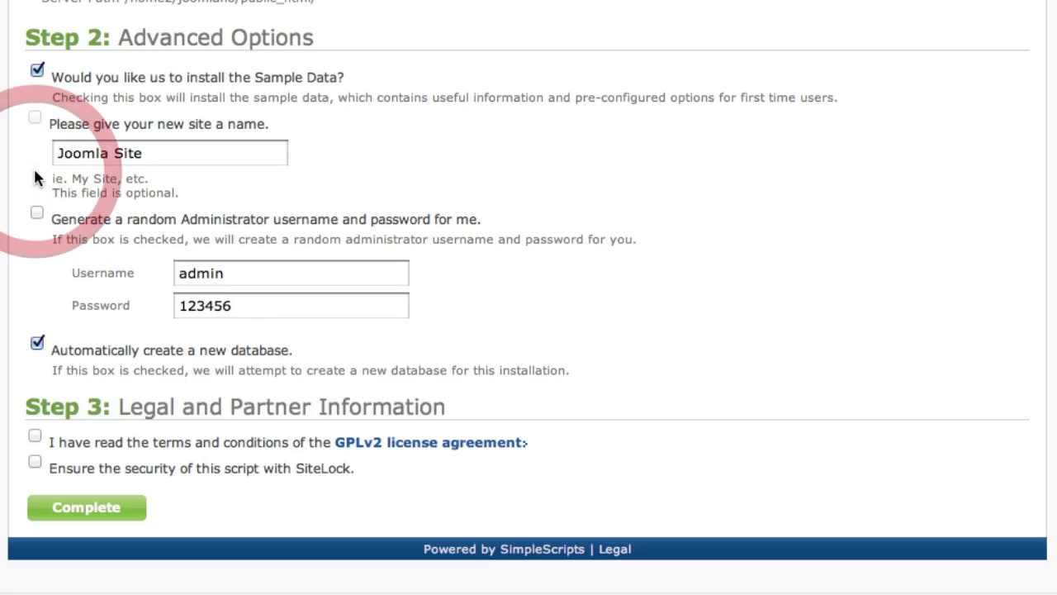
Accept the GPLv2 terms, complete the Joomla 1.7.0 install, and select the displayed login details.
click(36, 436)
click(37, 435)
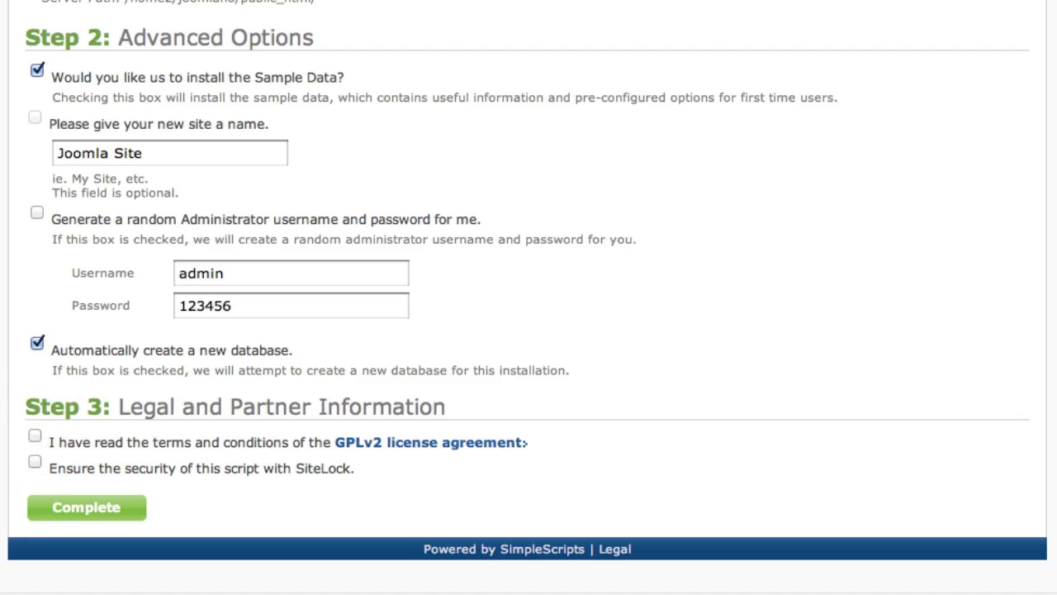
click(35, 435)
click(78, 512)
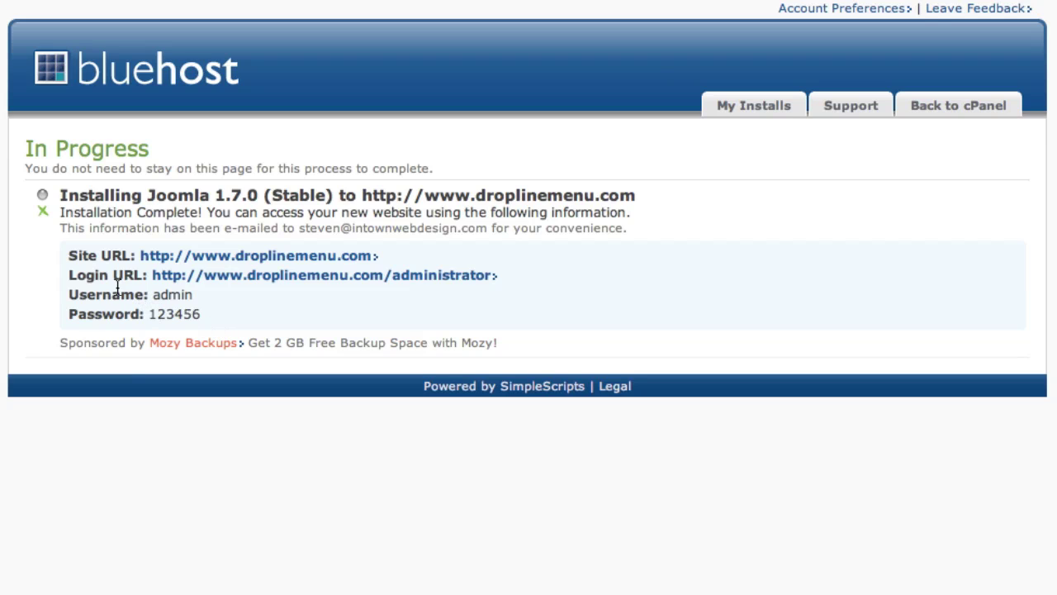
drag(66, 299, 204, 311)
click(204, 312)
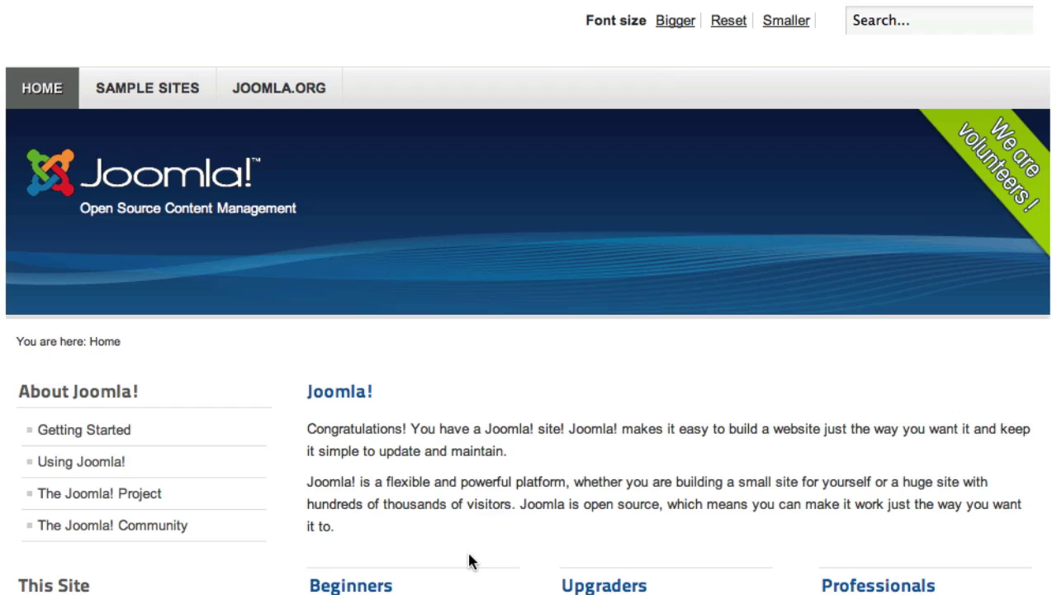
Scroll down and back up the new Joomla home page's sample content.
scroll(469, 561, down, 5)
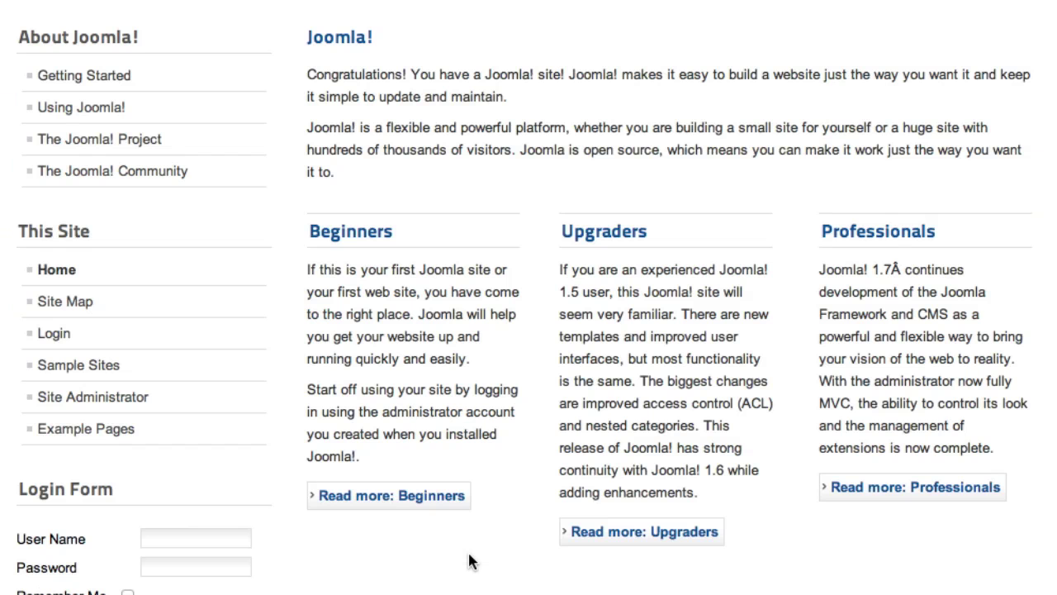
scroll(469, 561, up, 5)
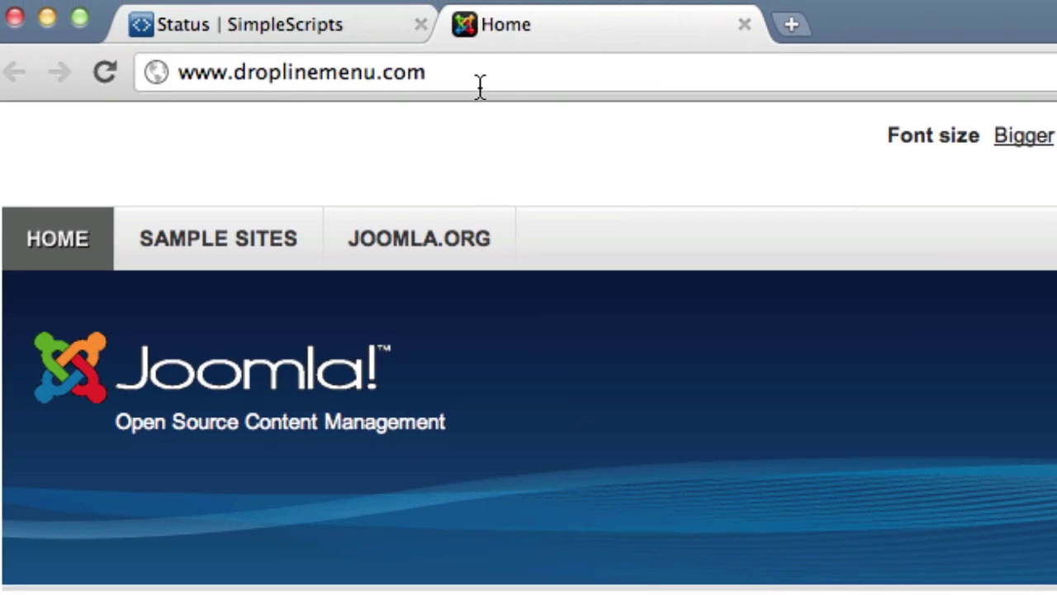
Append /administrator to the site address to load the admin login page.
click(480, 85)
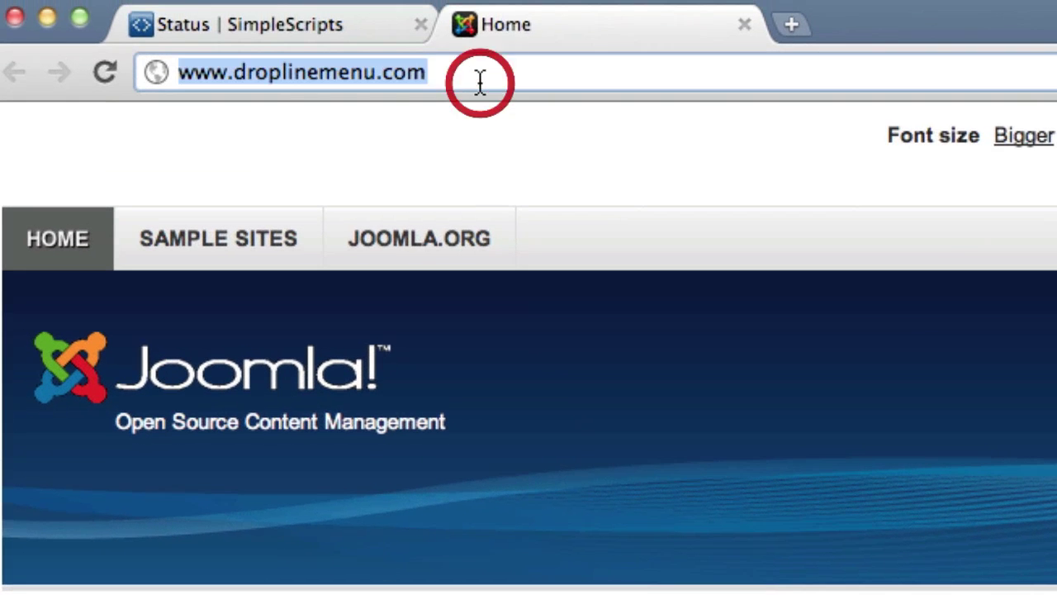
key(Right)
text(/administrator)
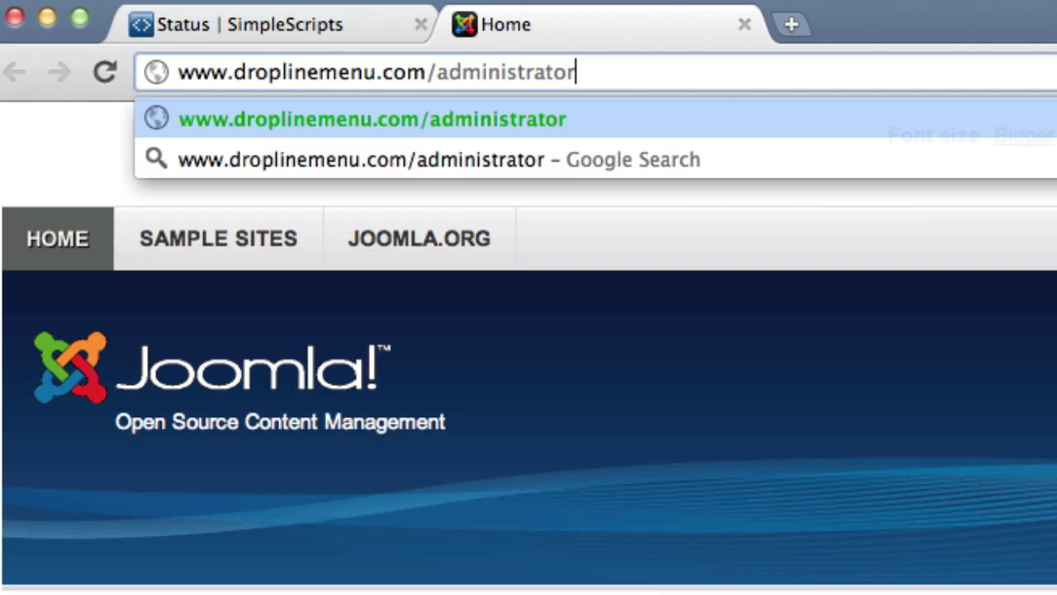
key(Return)
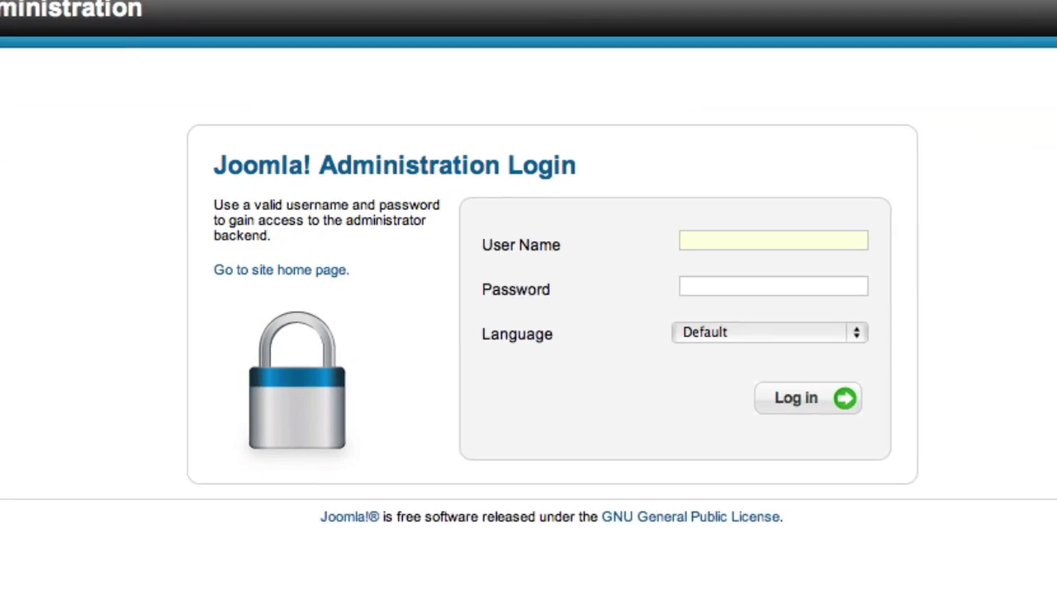
Log in to the Joomla backend as admin with the administrator password.
text(admin)
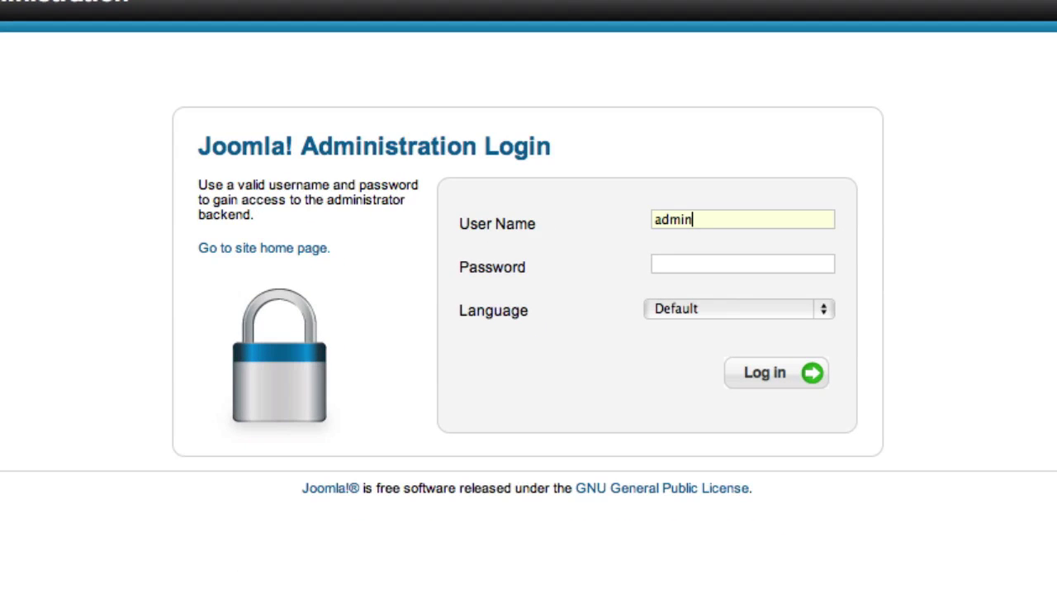
key(Tab)
text(******)
key(Return)
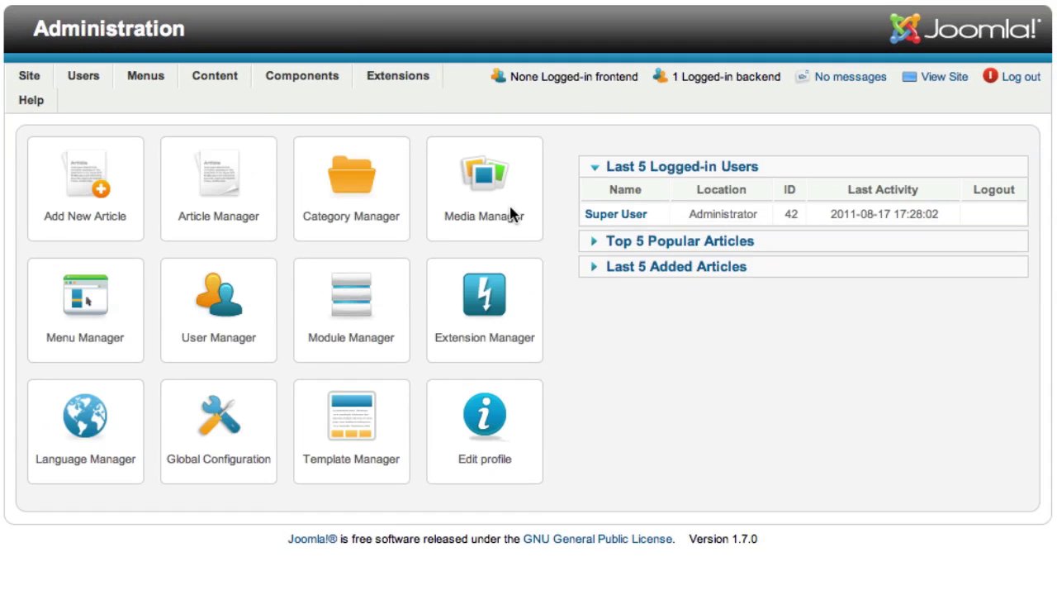
Open the Article Manager from the Joomla administration control panel.
click(208, 214)
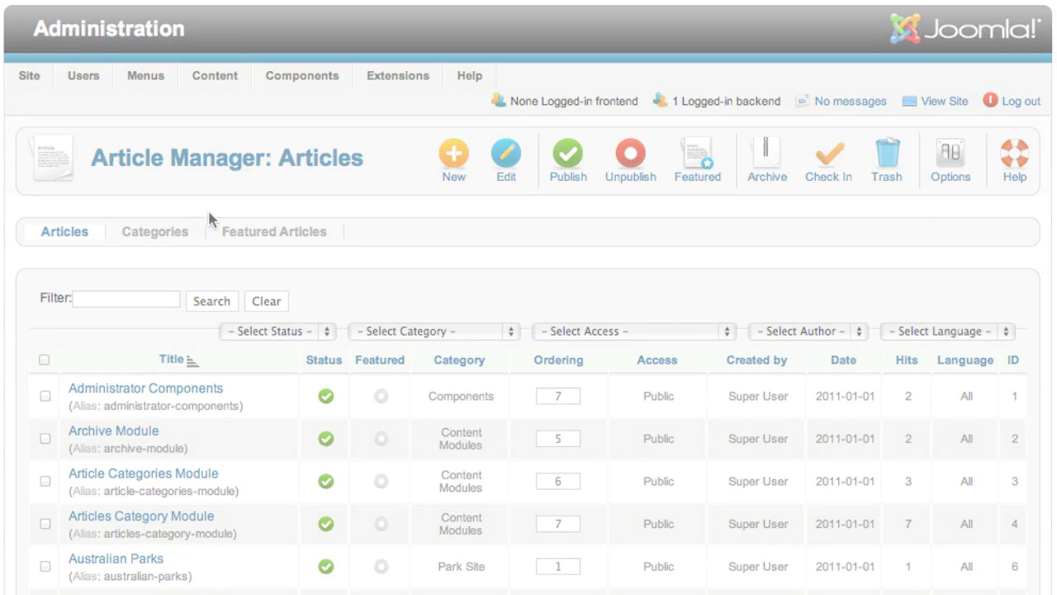